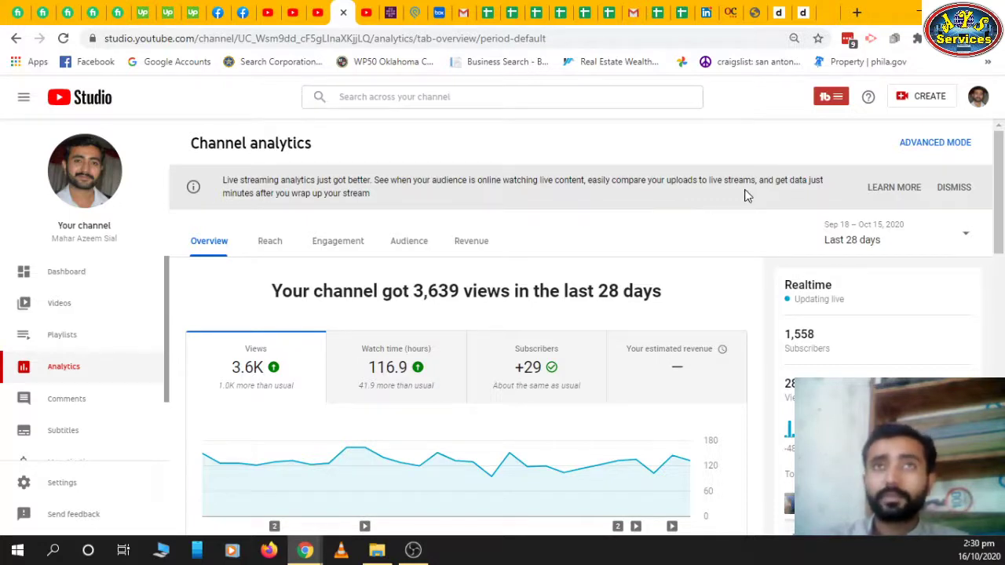
click(909, 102)
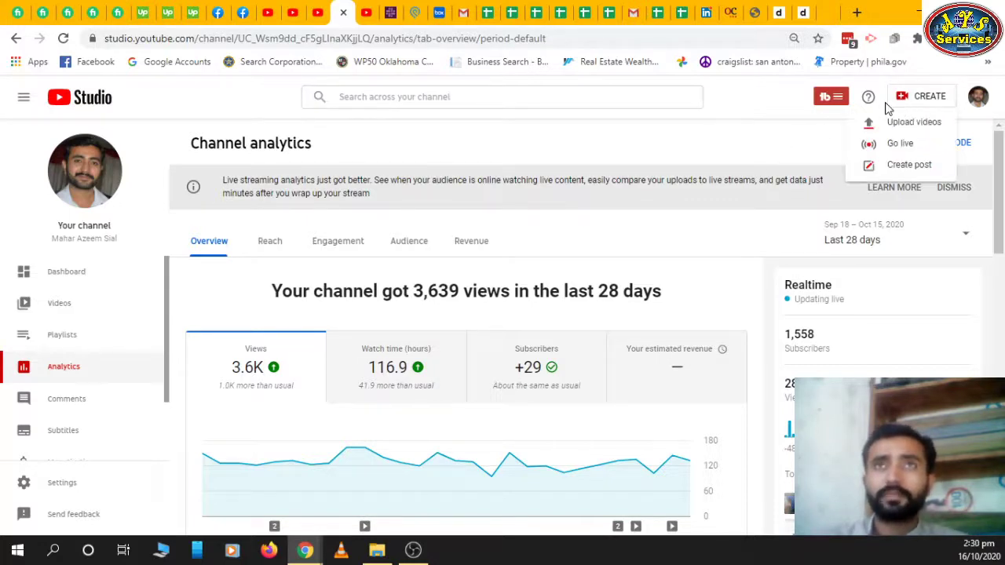
click(925, 108)
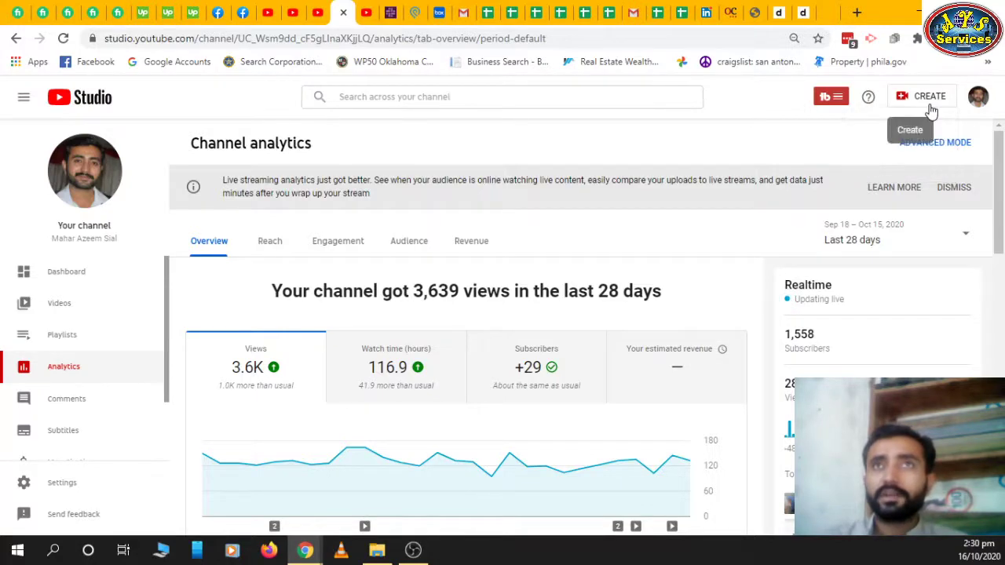
click(271, 14)
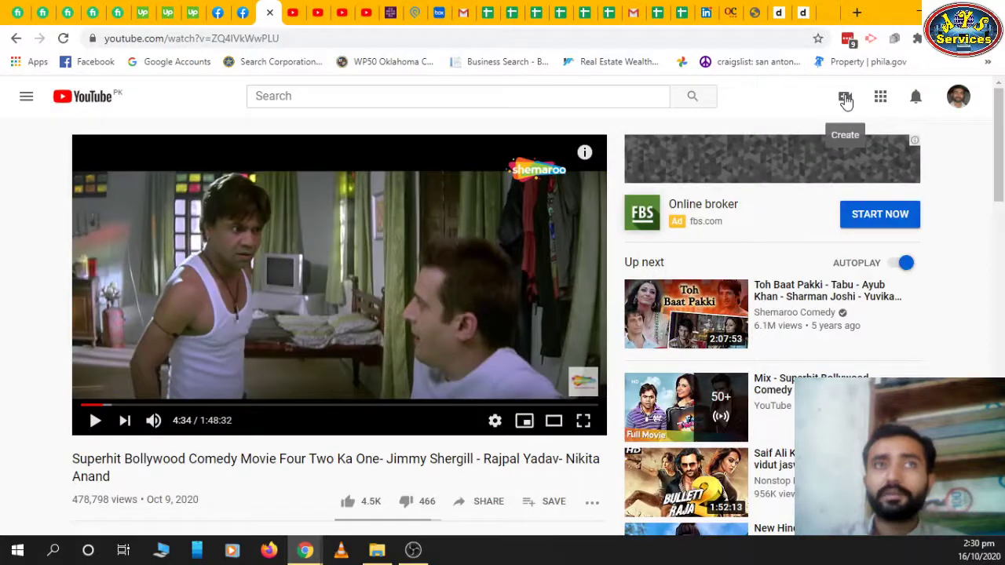
click(292, 12)
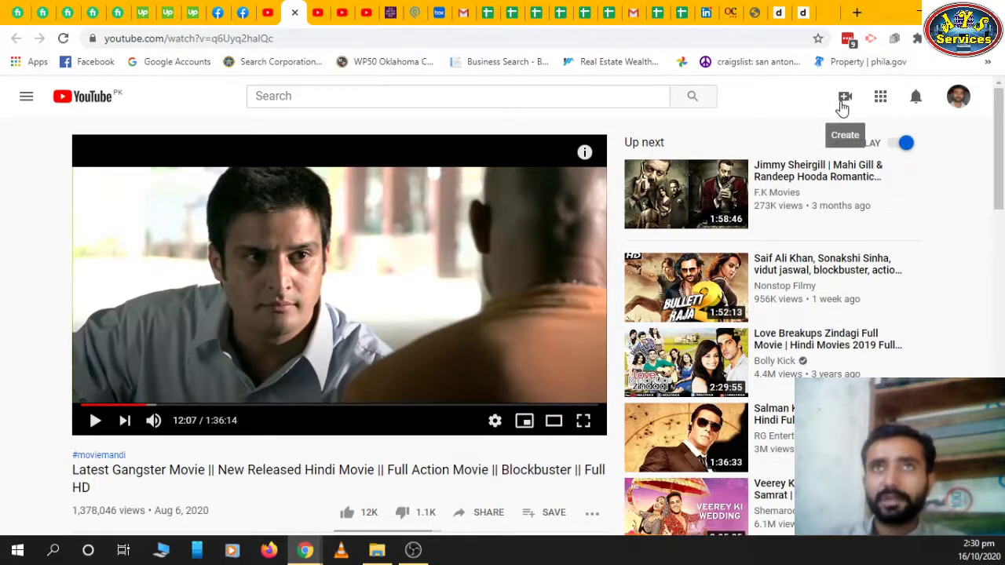
click(342, 12)
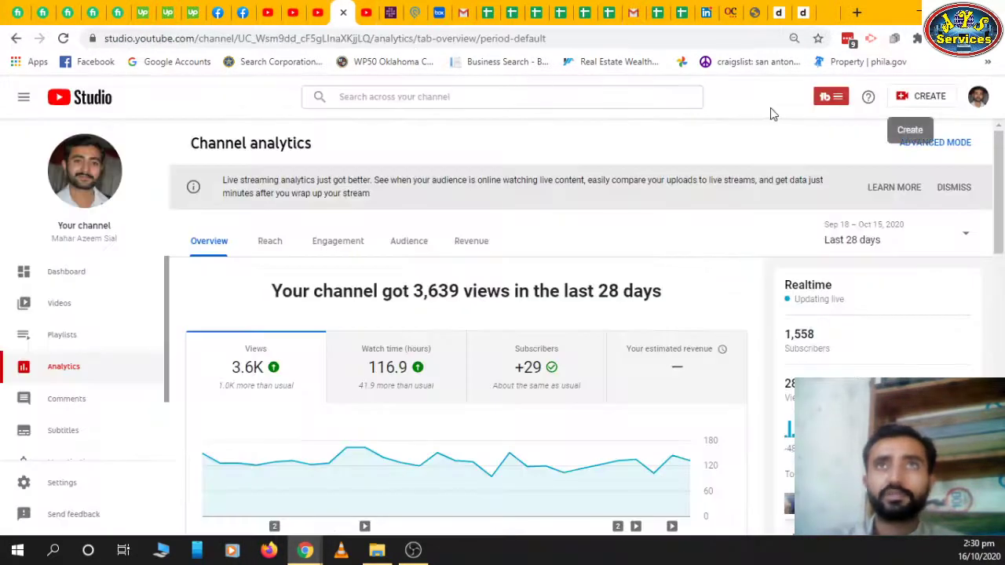
click(907, 101)
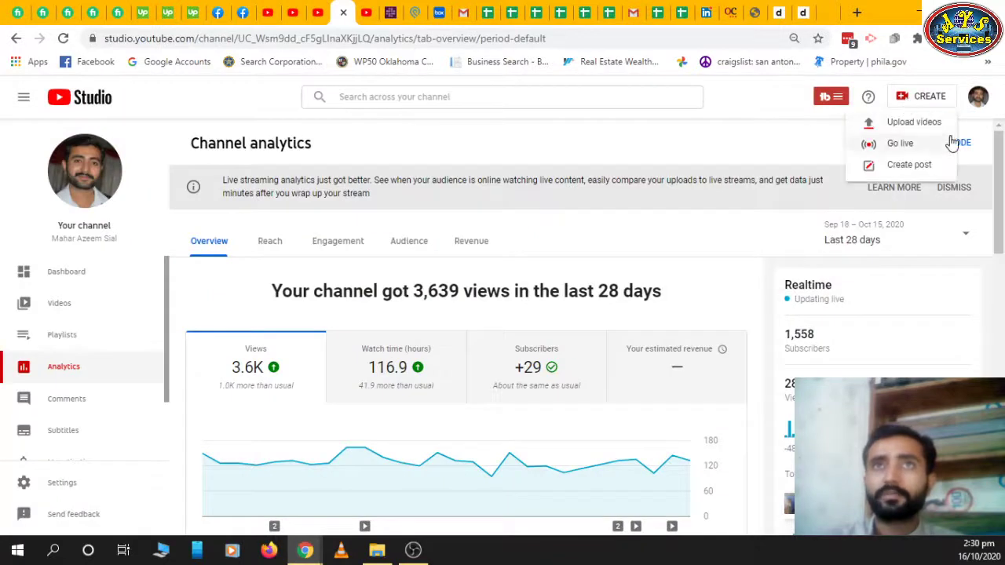
click(908, 124)
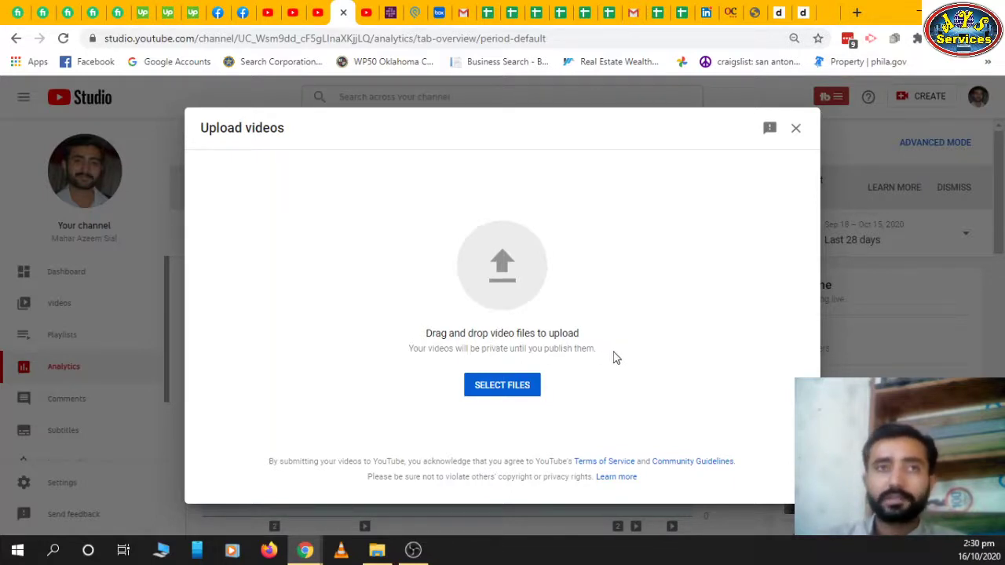
click(412, 551)
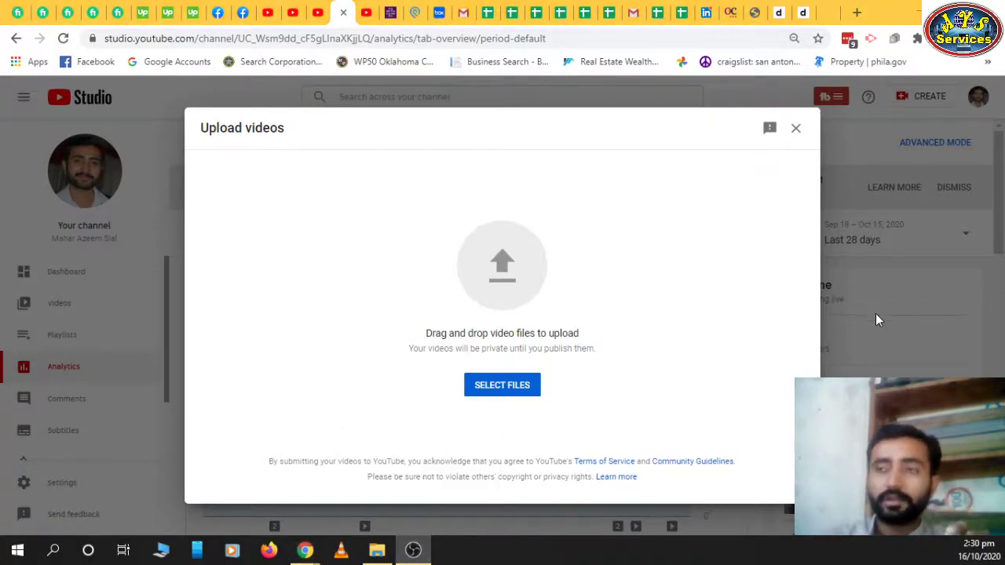
click(491, 389)
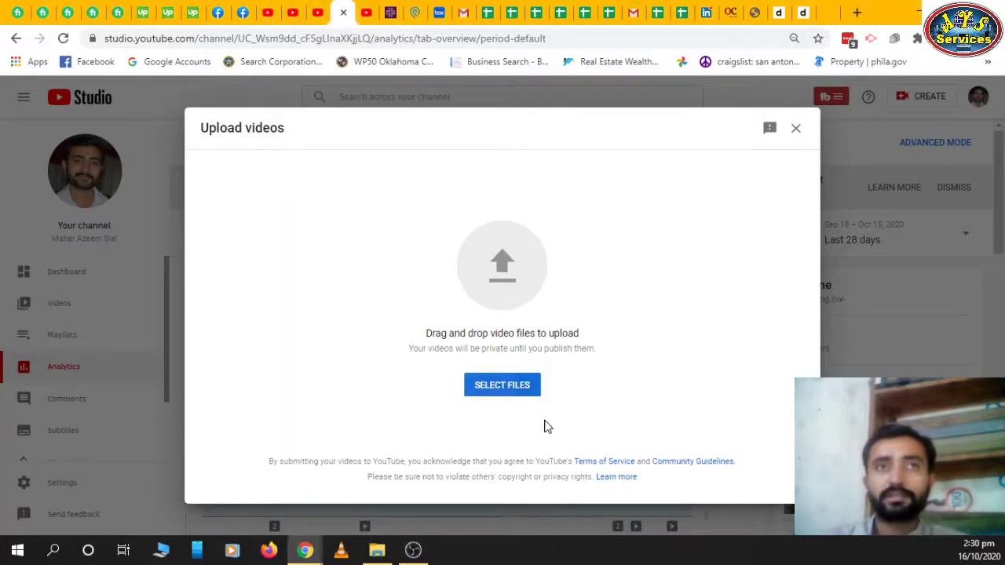
click(519, 392)
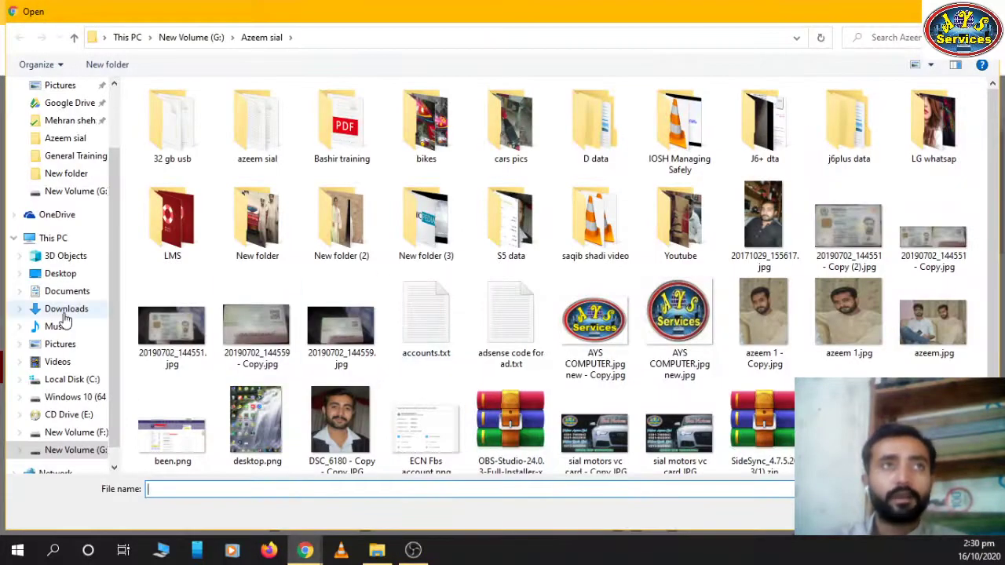
click(71, 361)
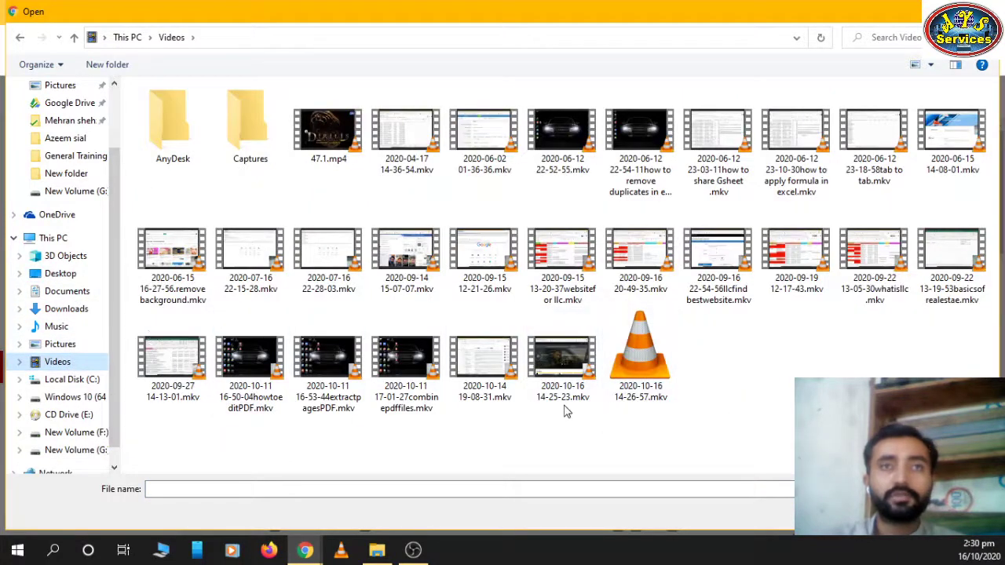
click(564, 373)
key(Return)
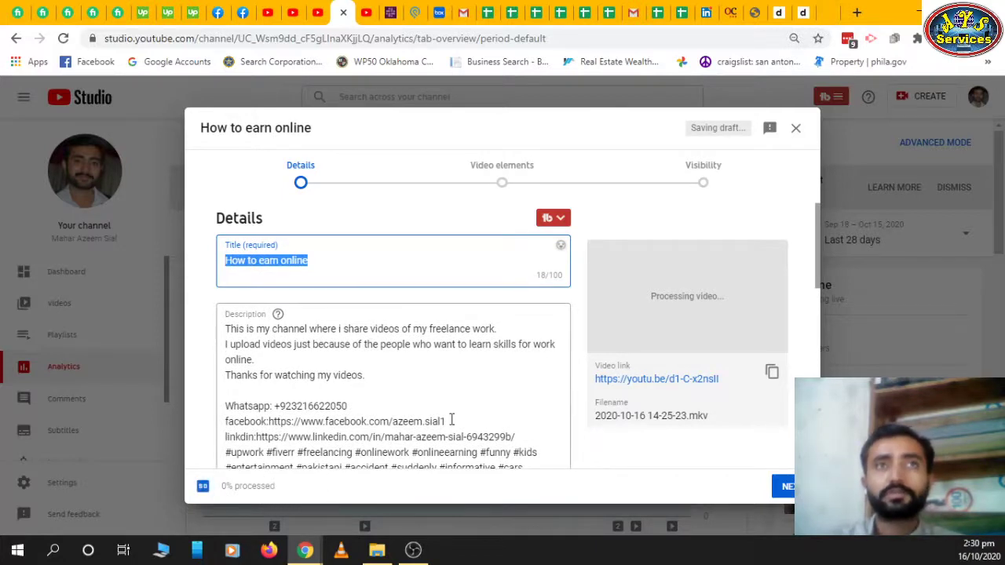
Step: Examine the upload's title, description, thumbnail, playlist choices and made-for-kids setting
click(342, 260)
triple_click(342, 261)
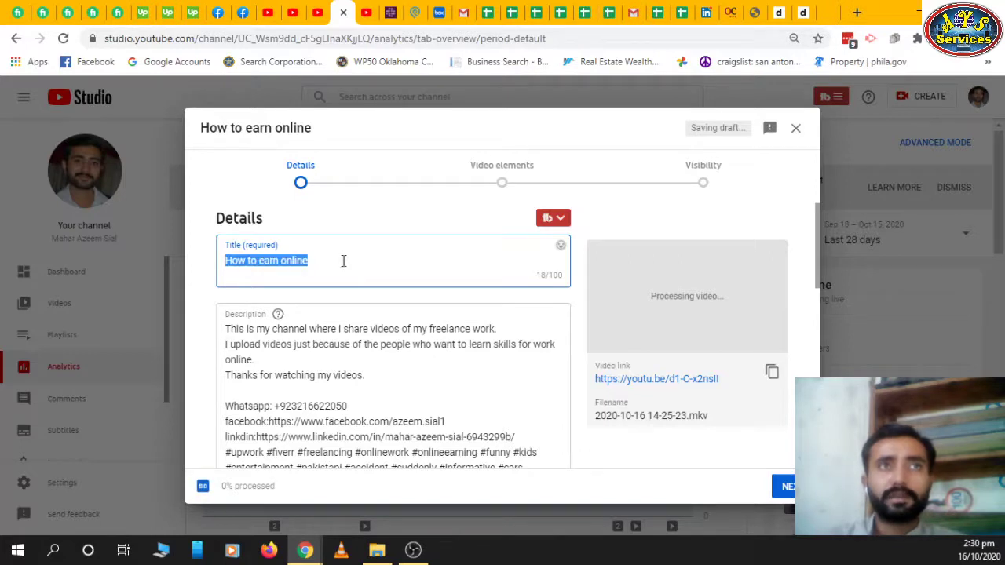
click(444, 375)
scroll(446, 375, down, 4)
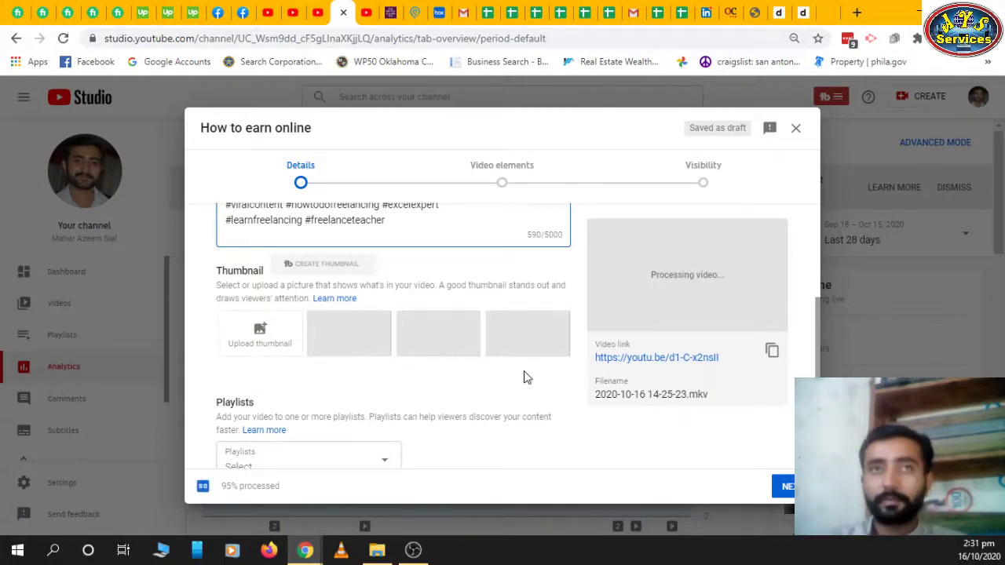
scroll(451, 385, down, 2)
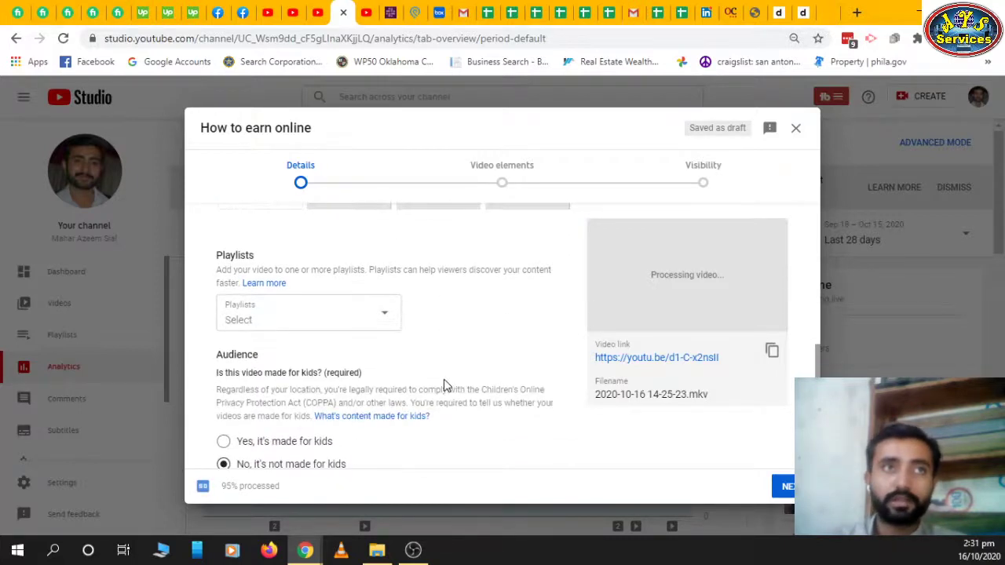
click(387, 320)
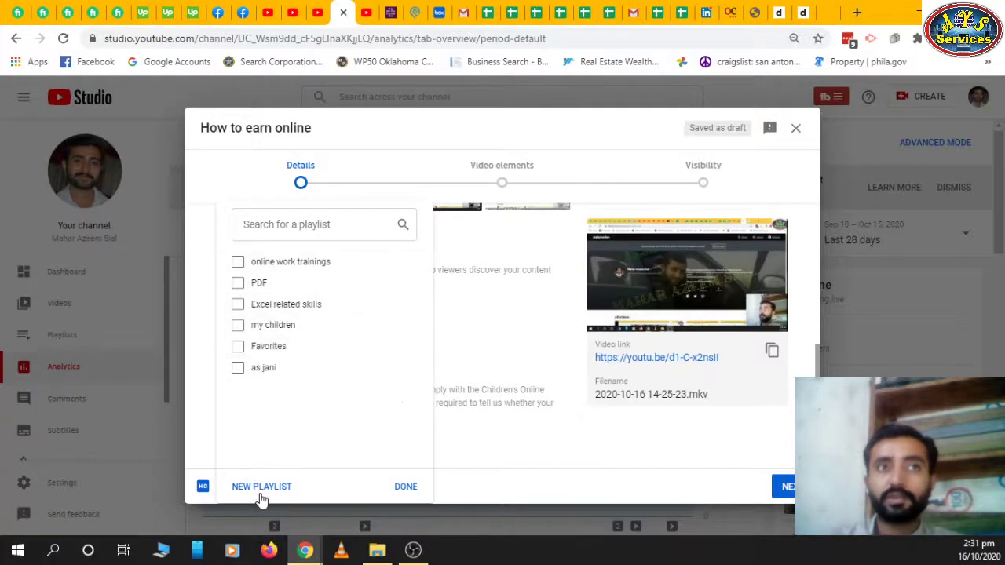
click(473, 353)
scroll(458, 341, down, 1)
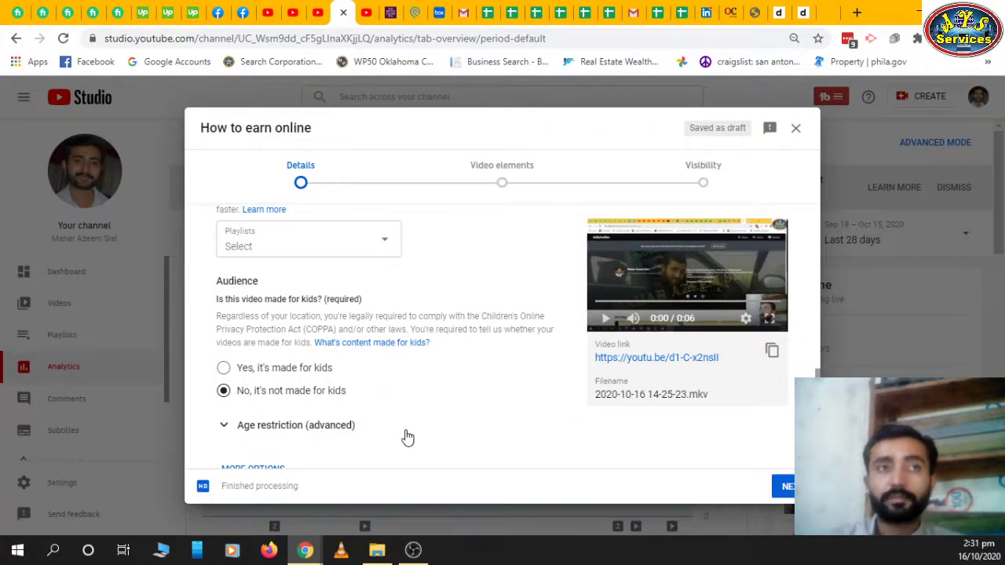
scroll(406, 437, down, 1)
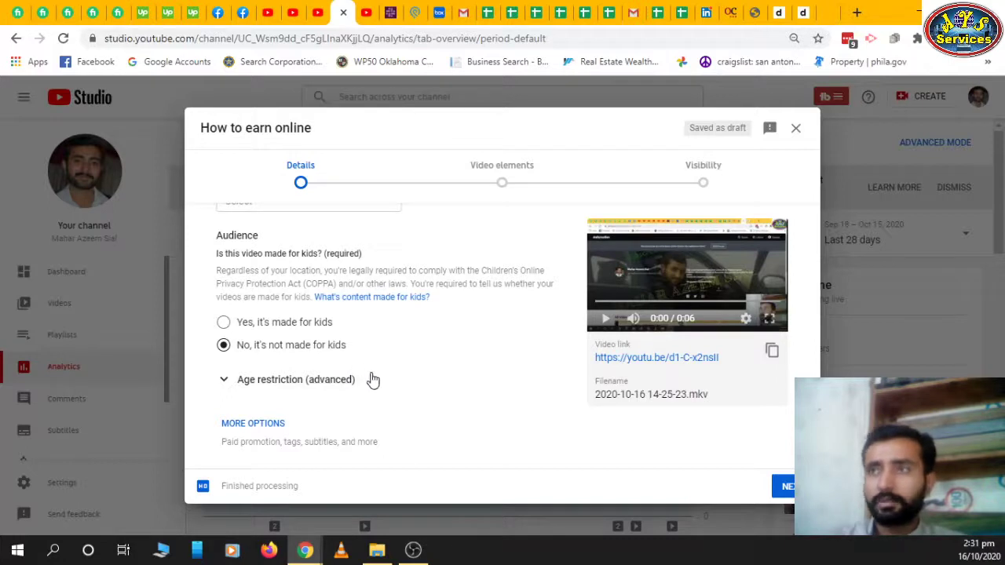
Step: Expand the age restriction settings and the additional options in the video details
click(225, 381)
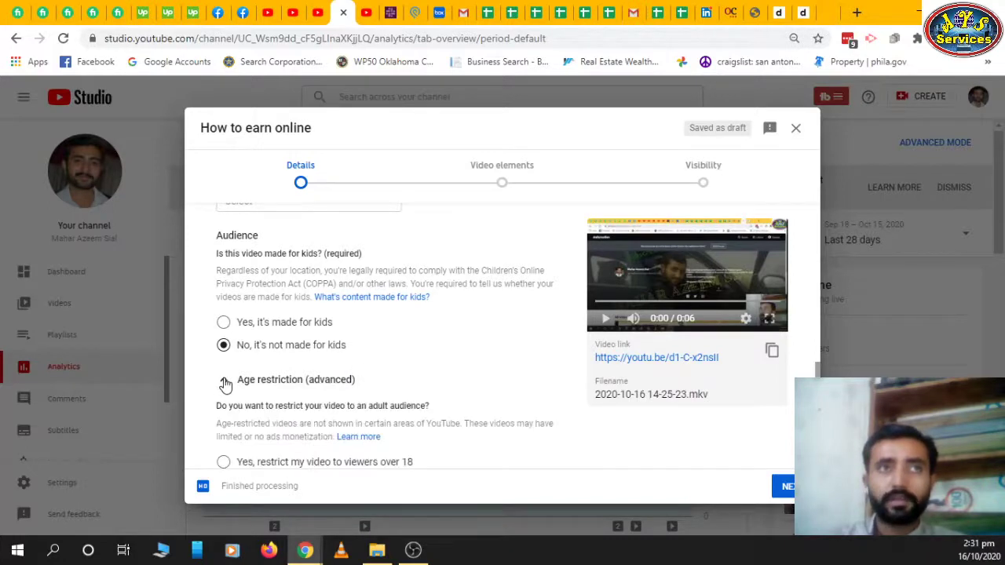
scroll(271, 384, down, 1)
scroll(337, 346, down, 1)
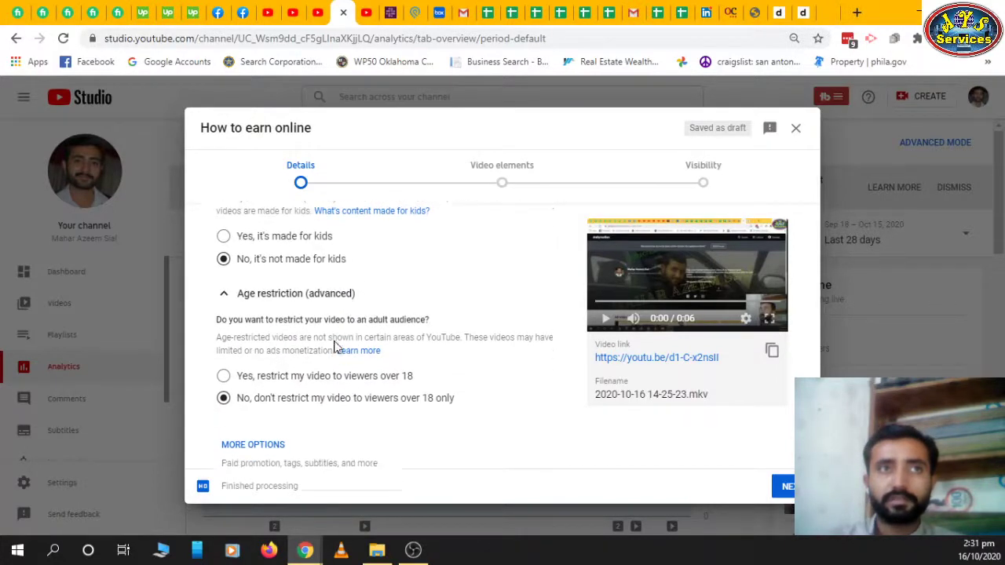
click(273, 428)
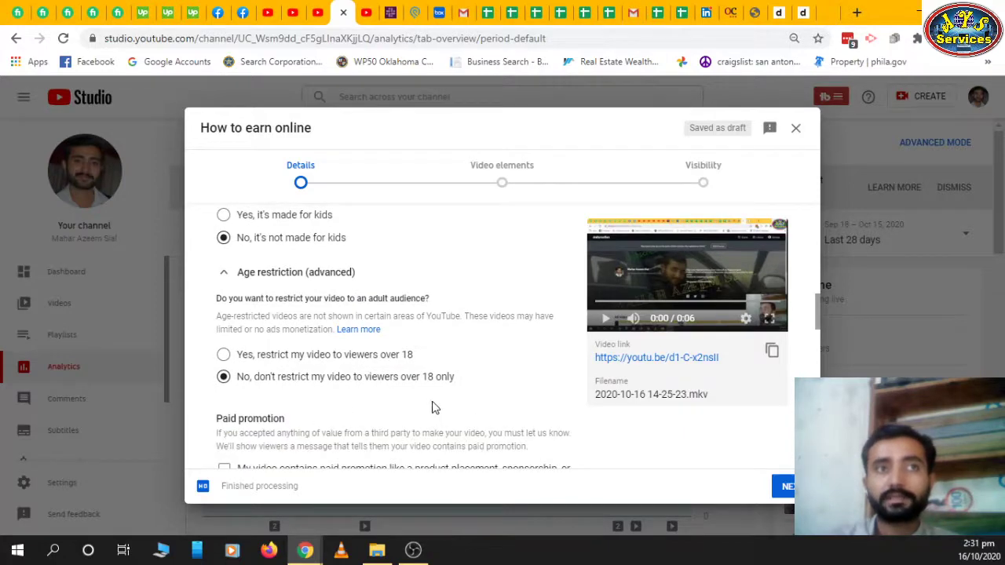
Step: Examine the paid promotion, tags, language, recording date, license, category and comment settings of the video
scroll(440, 402, down, 6)
scroll(510, 353, down, 3)
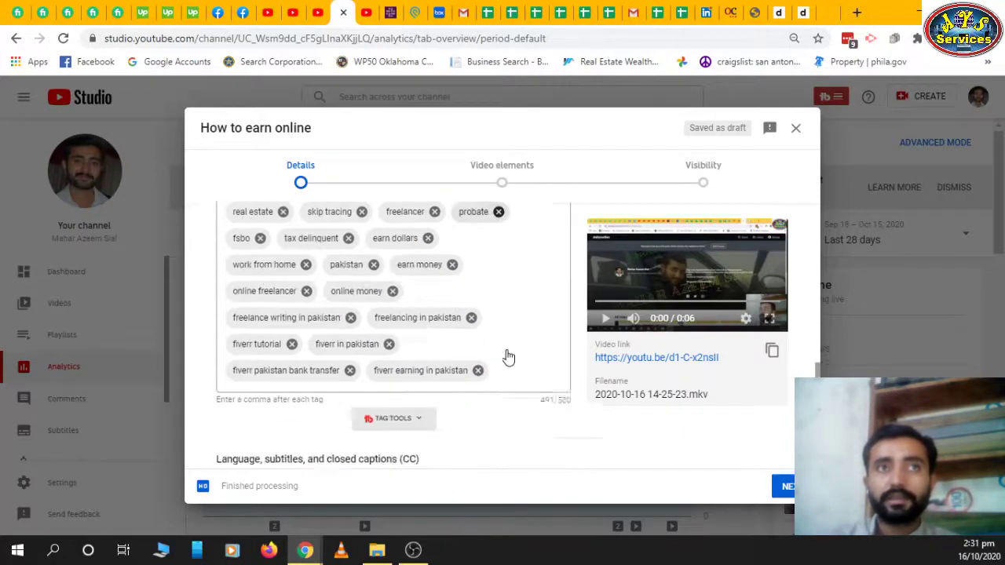
scroll(507, 359, down, 1)
scroll(503, 342, up, 2)
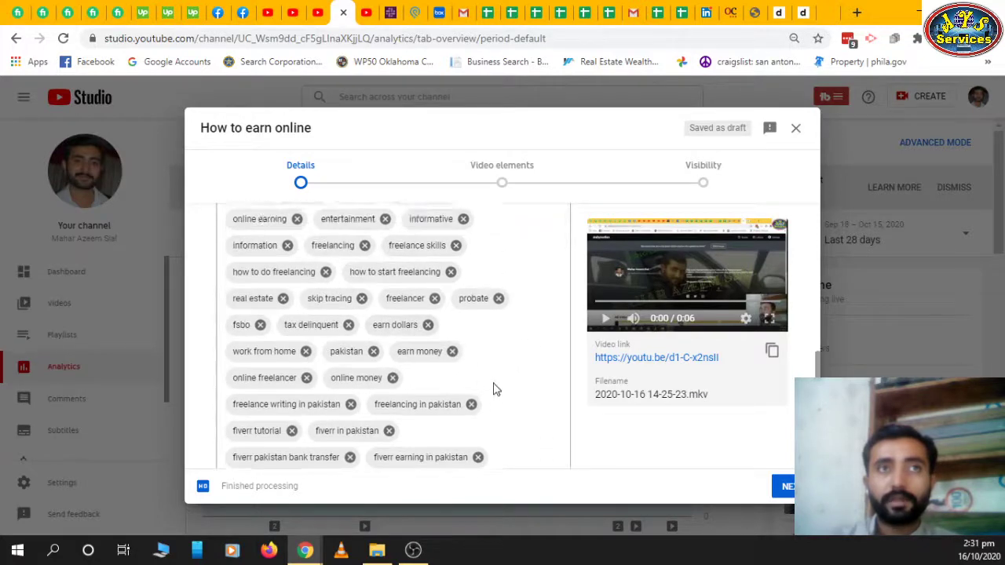
scroll(494, 388, up, 6)
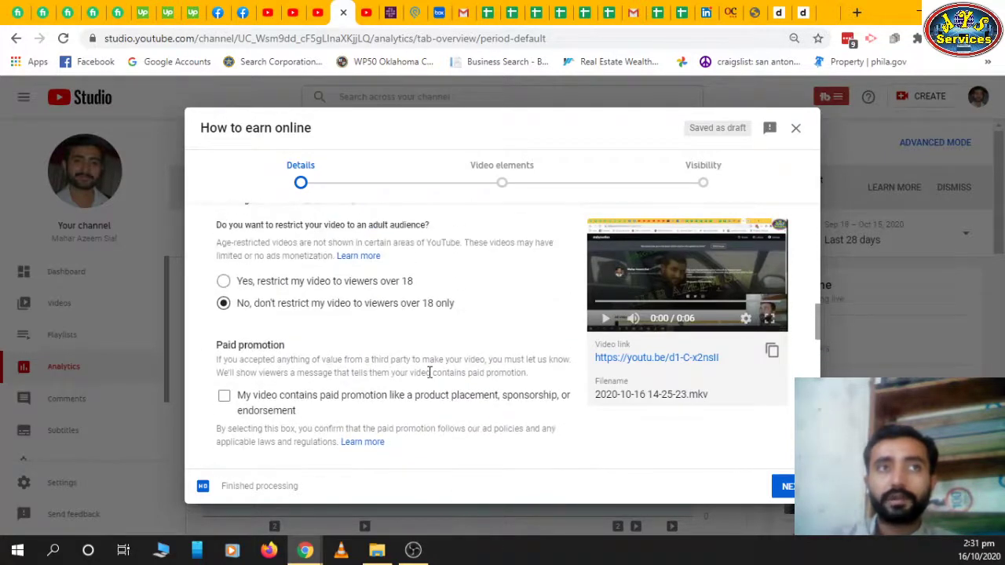
scroll(429, 373, down, 2)
scroll(492, 406, down, 7)
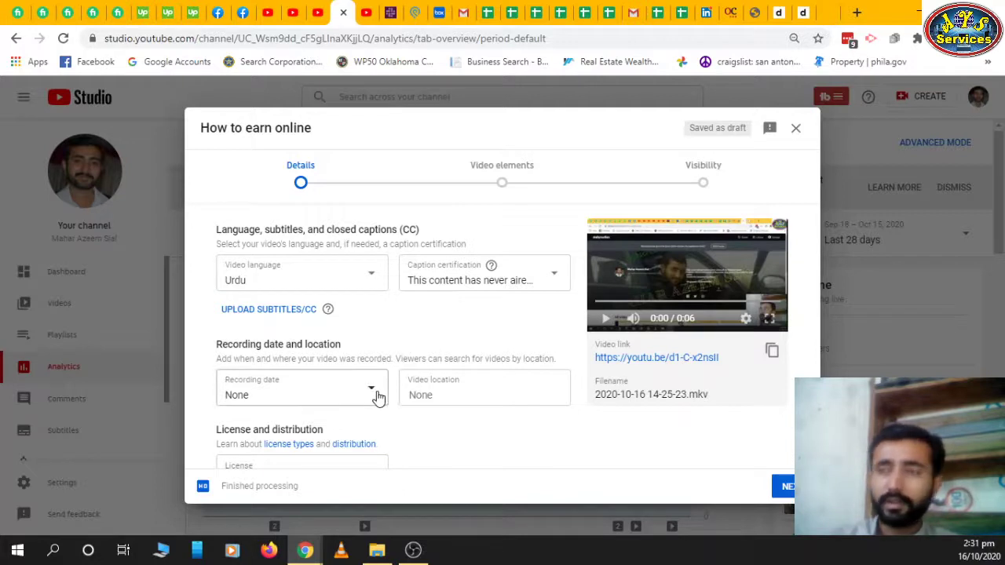
scroll(476, 395, down, 1)
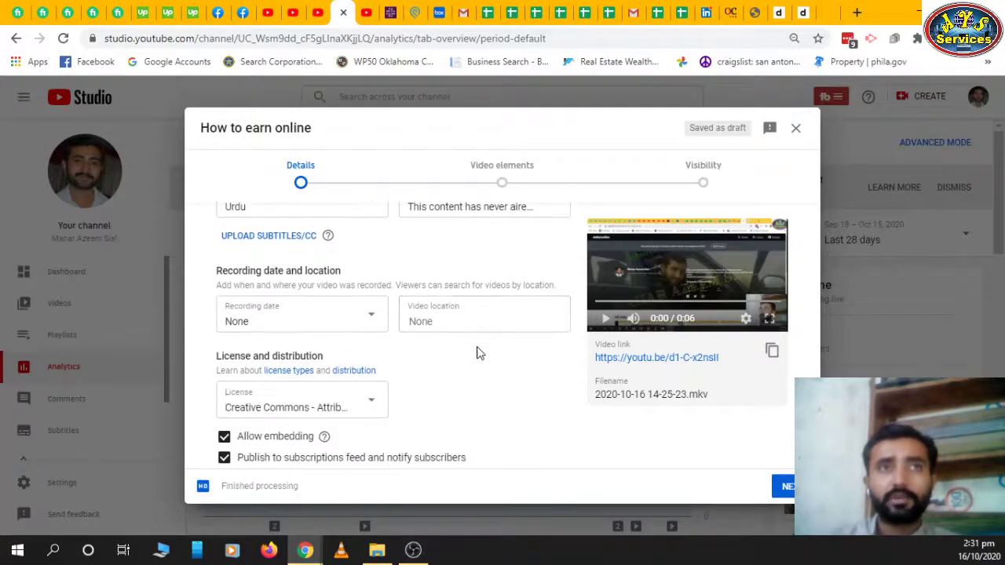
scroll(476, 348, down, 3)
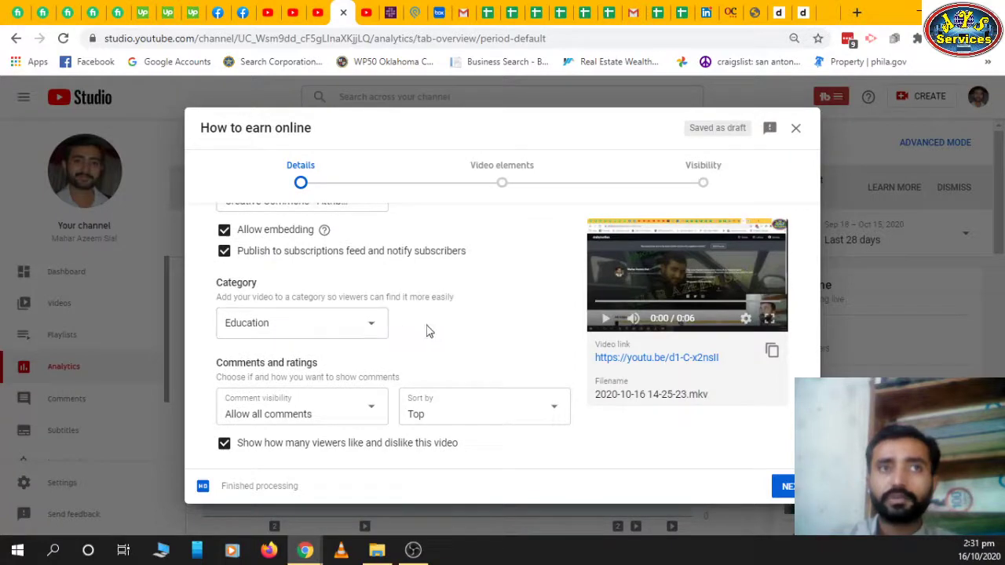
scroll(552, 415, up, 10)
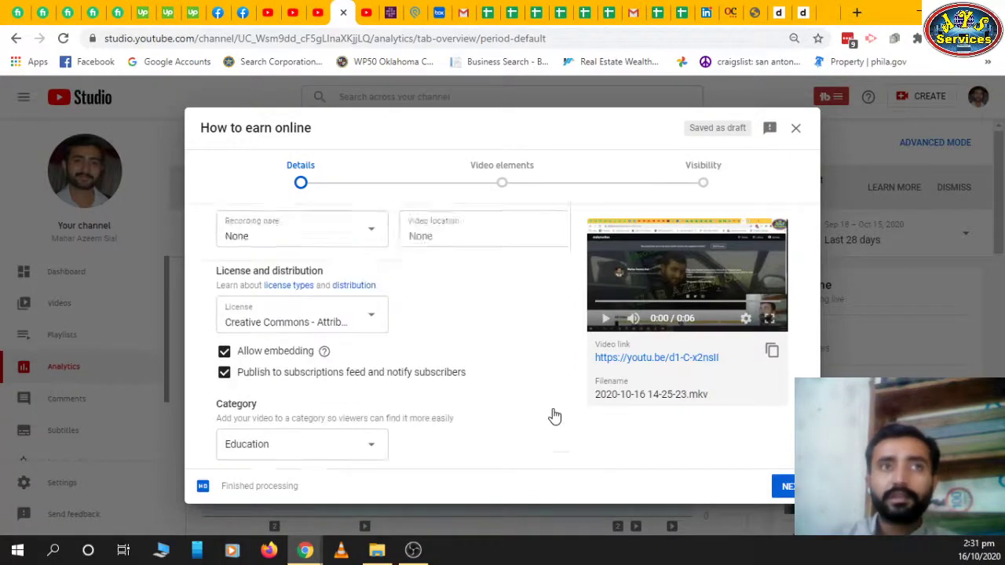
scroll(553, 414, up, 5)
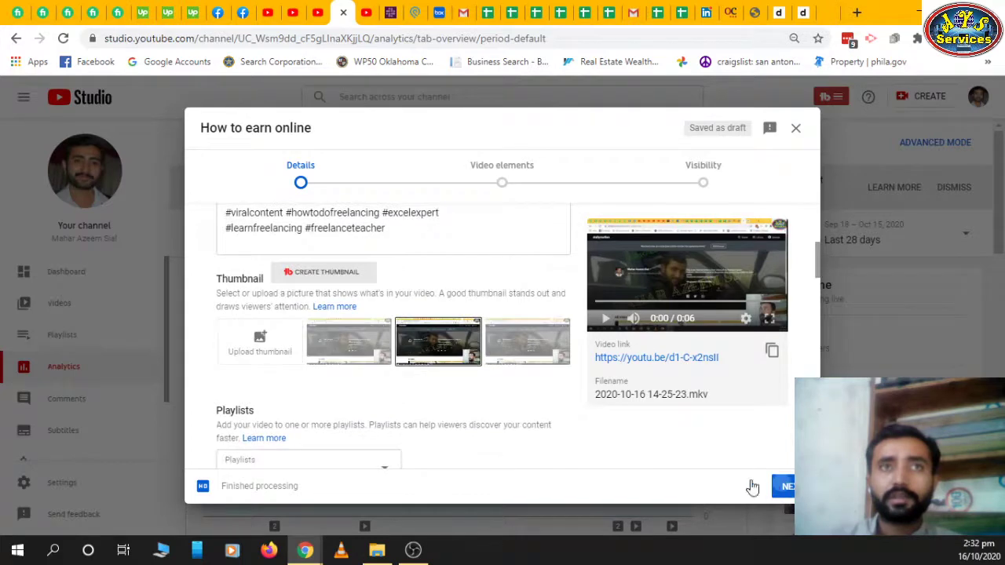
Step: Add a video card at 00:29 that links to the channel's own video "How to extract pages from PDF file"
click(783, 486)
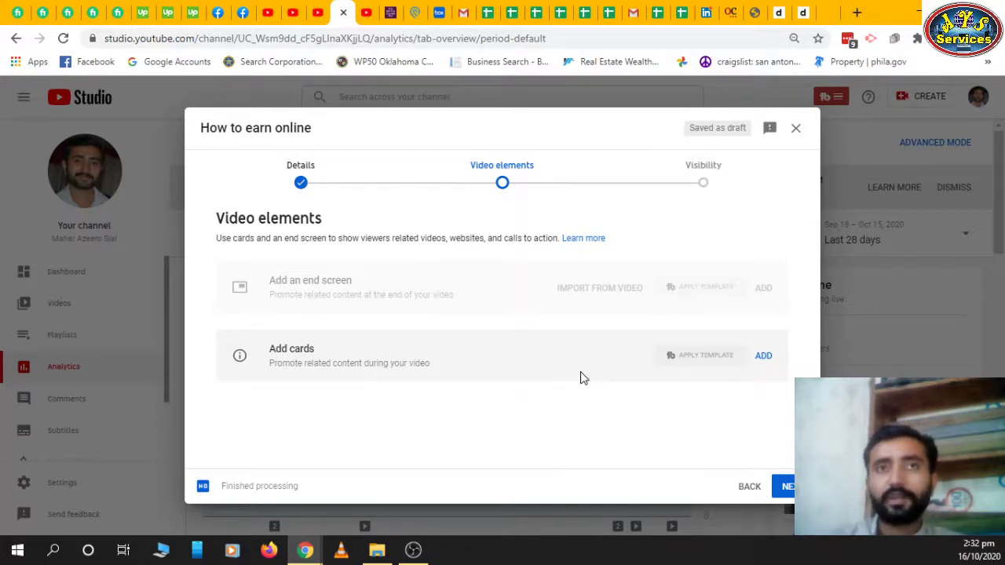
click(766, 360)
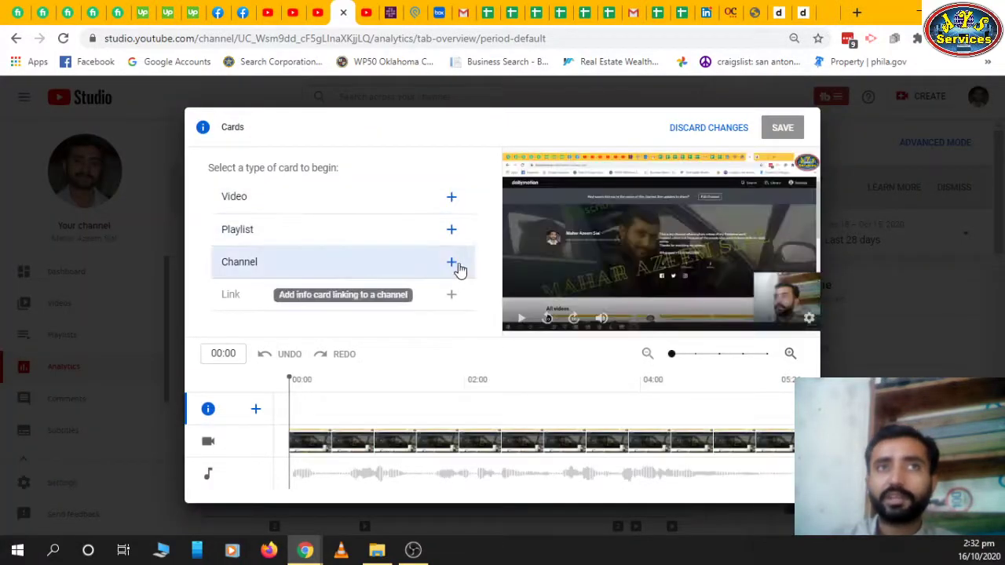
click(340, 406)
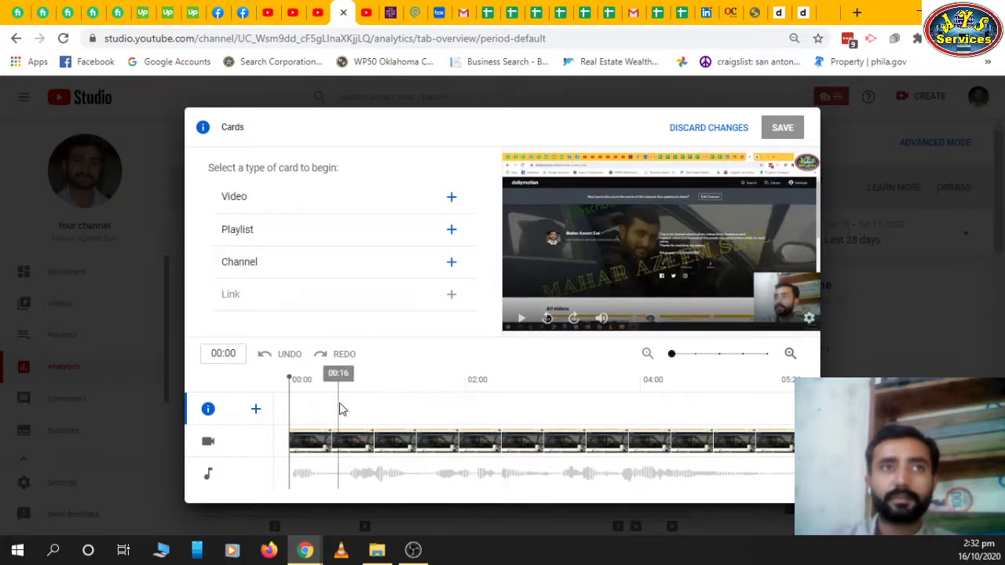
click(360, 405)
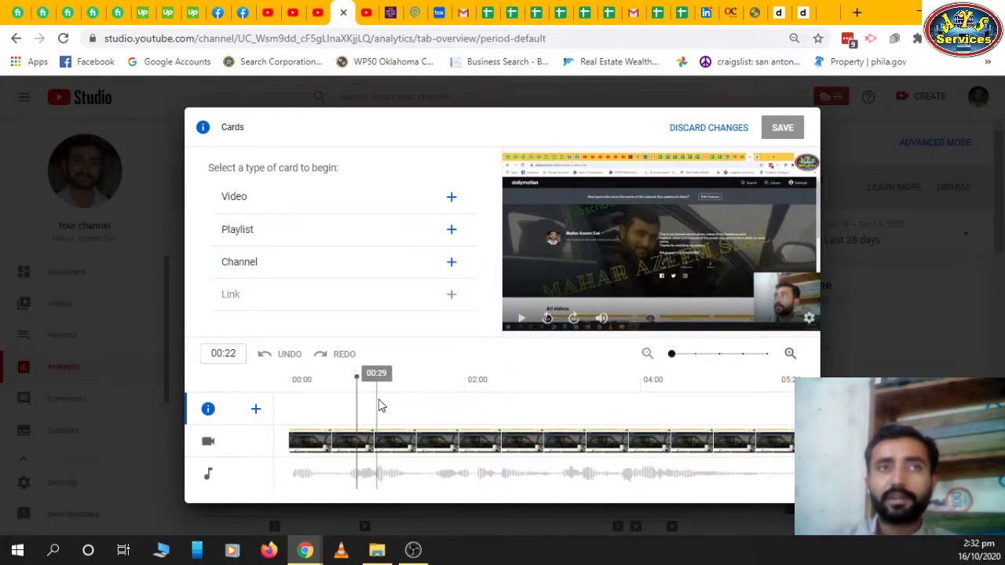
click(369, 398)
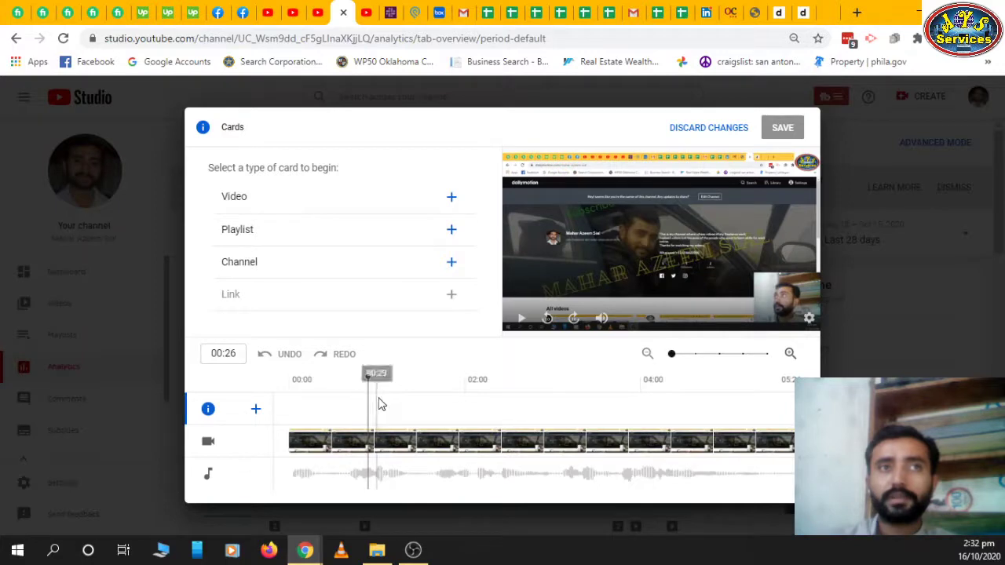
click(377, 399)
click(467, 207)
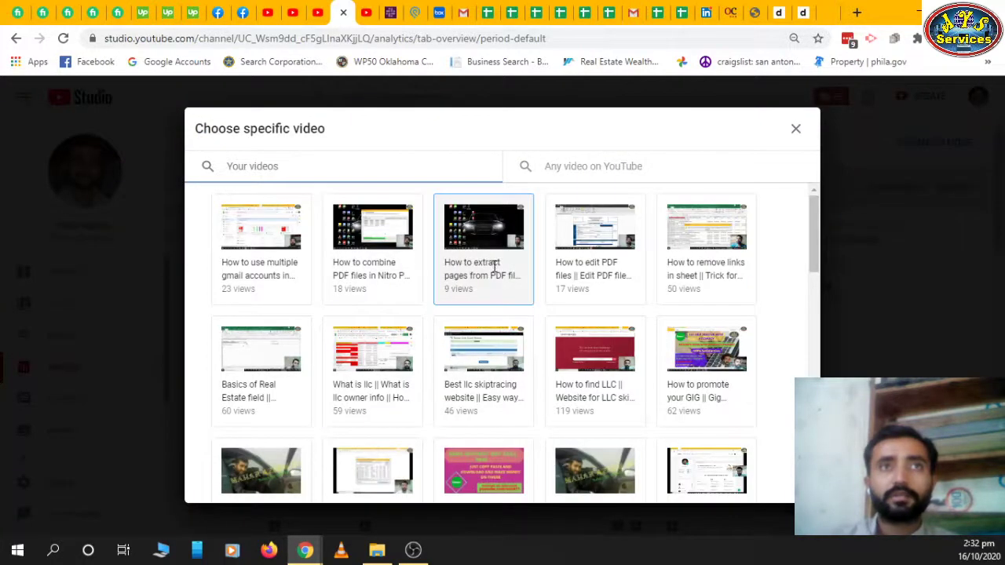
click(495, 267)
Step: Add a playlist card at 01:29 for the online work trainings playlist, and discard all card changes
click(467, 407)
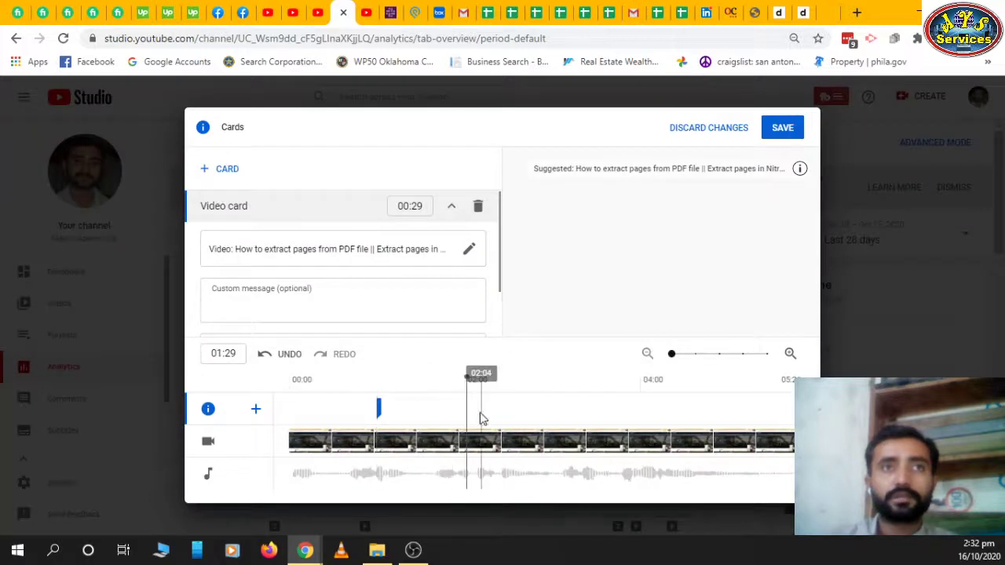
click(228, 169)
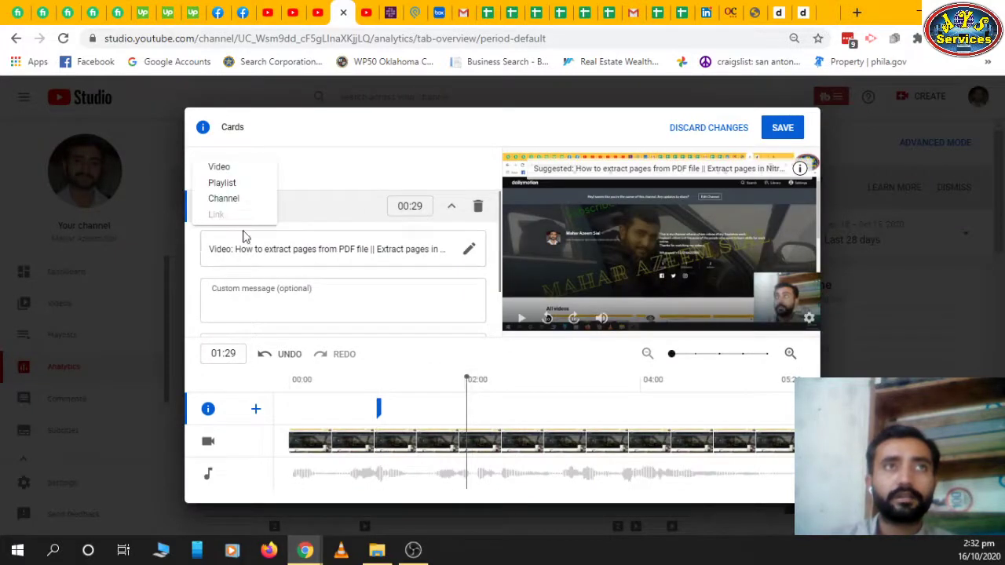
click(222, 184)
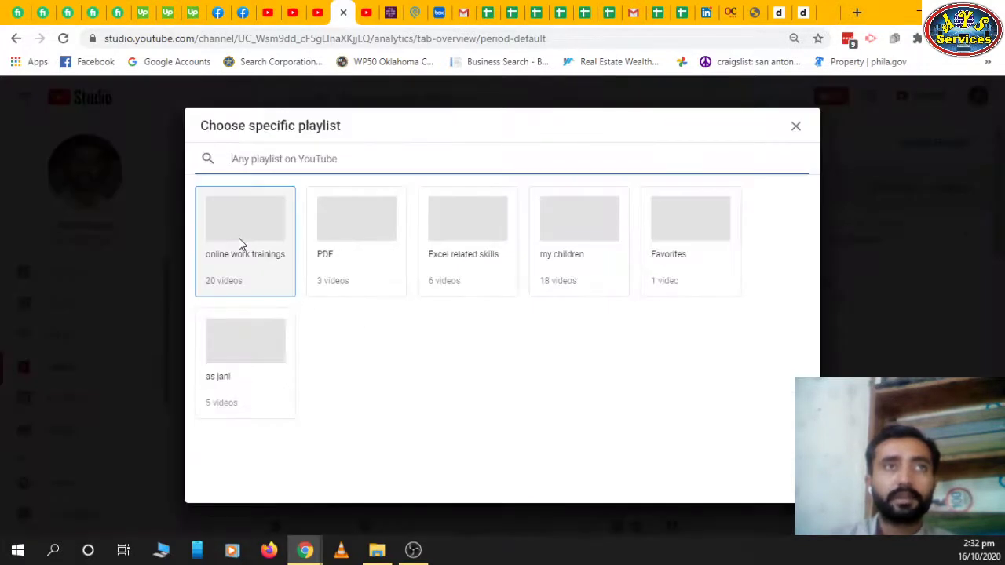
click(287, 274)
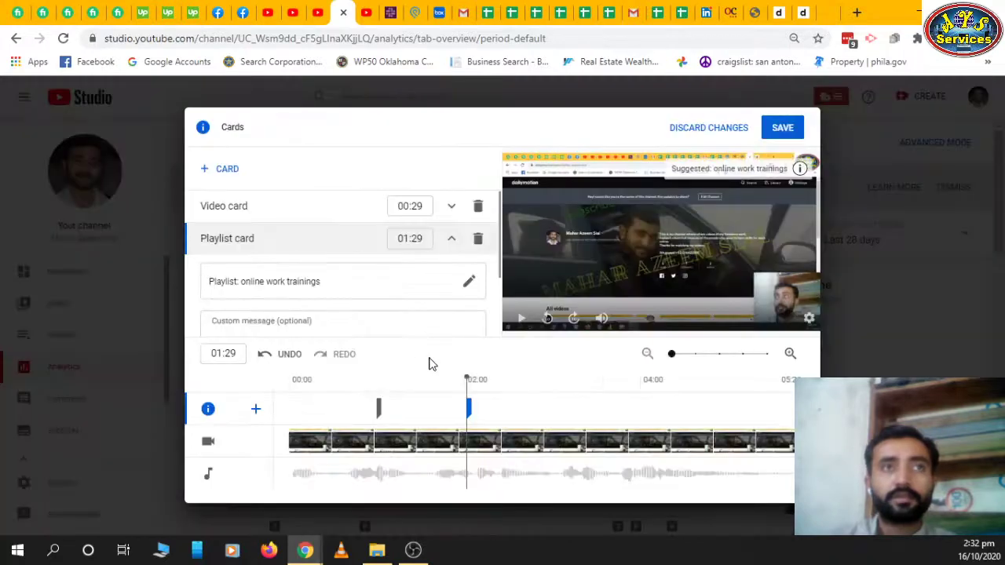
click(548, 424)
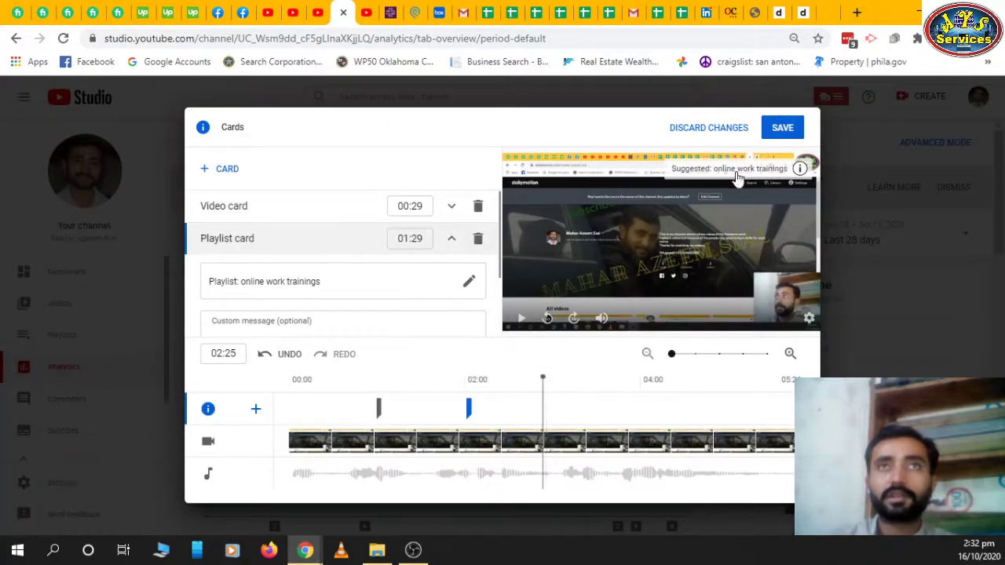
click(725, 130)
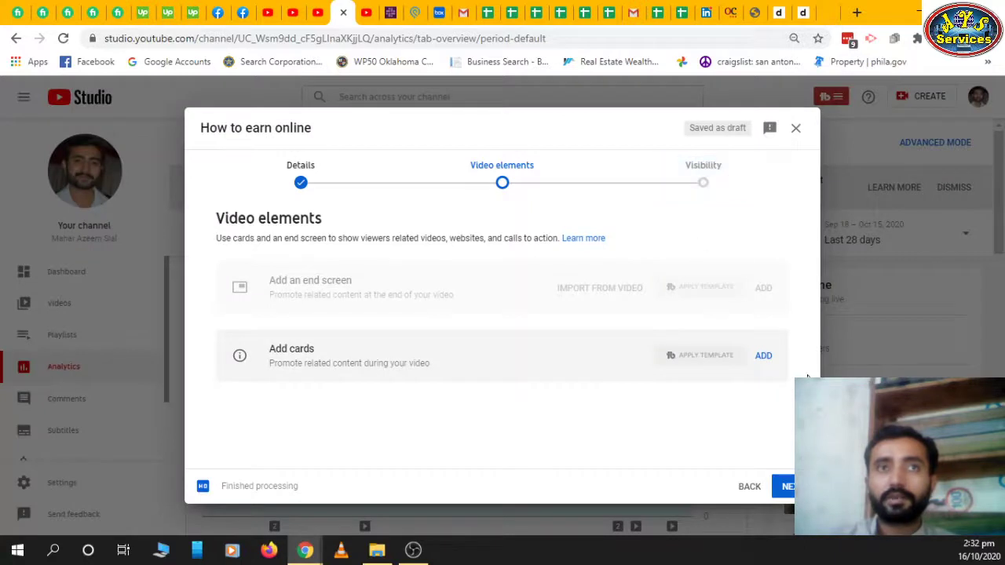
Step: Proceed to the visibility settings, try the Private option and set the video back to Public
click(785, 486)
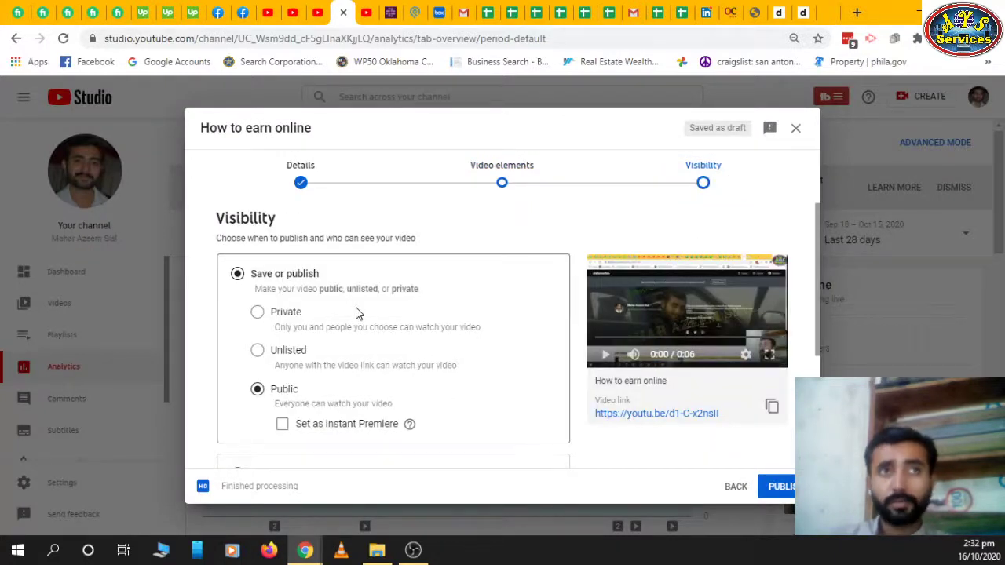
click(259, 314)
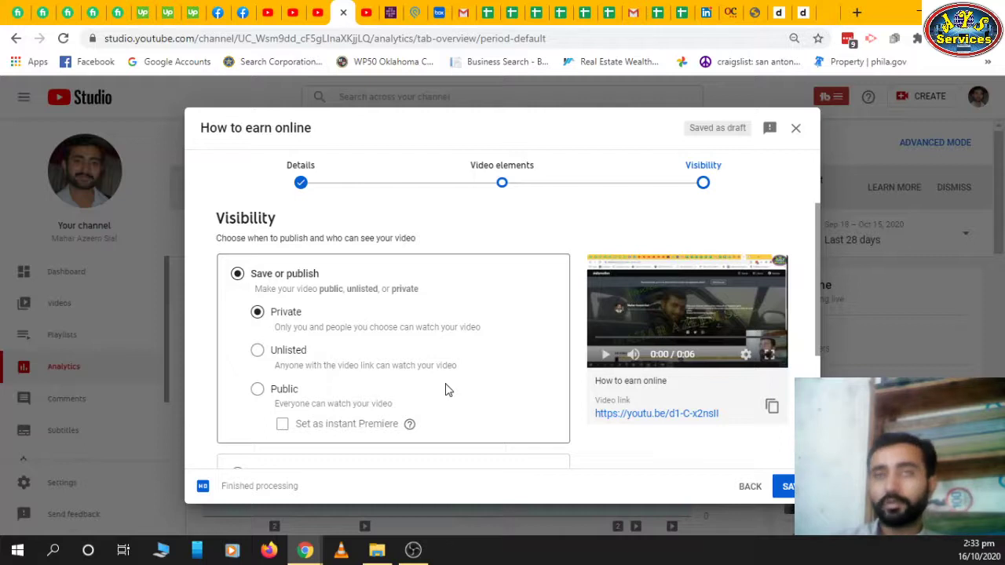
click(257, 390)
scroll(469, 391, down, 1)
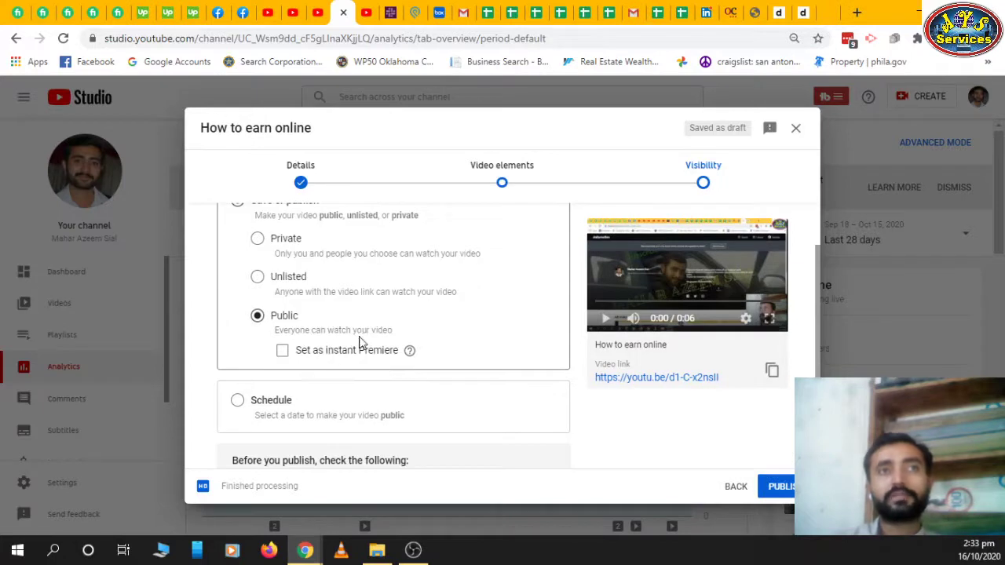
scroll(505, 341, down, 1)
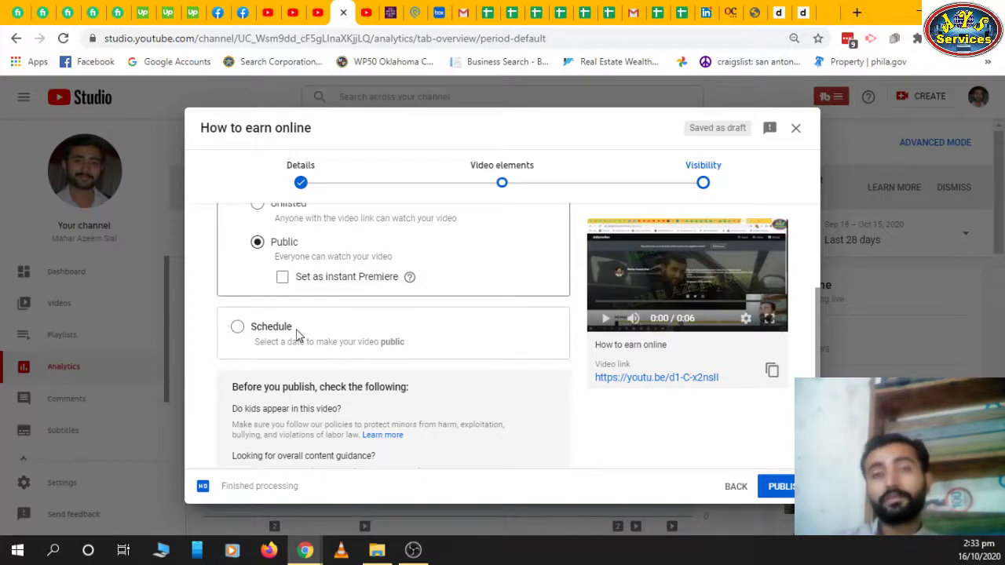
Step: Try the Schedule option with its publishing date and time, and switch back to Save or publish
click(238, 328)
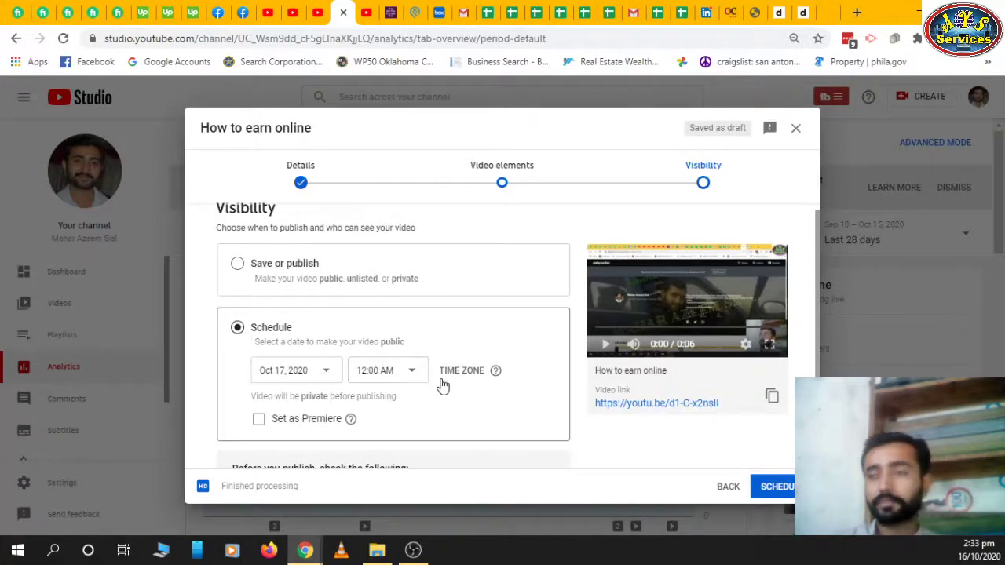
scroll(445, 384, down, 1)
scroll(444, 384, down, 1)
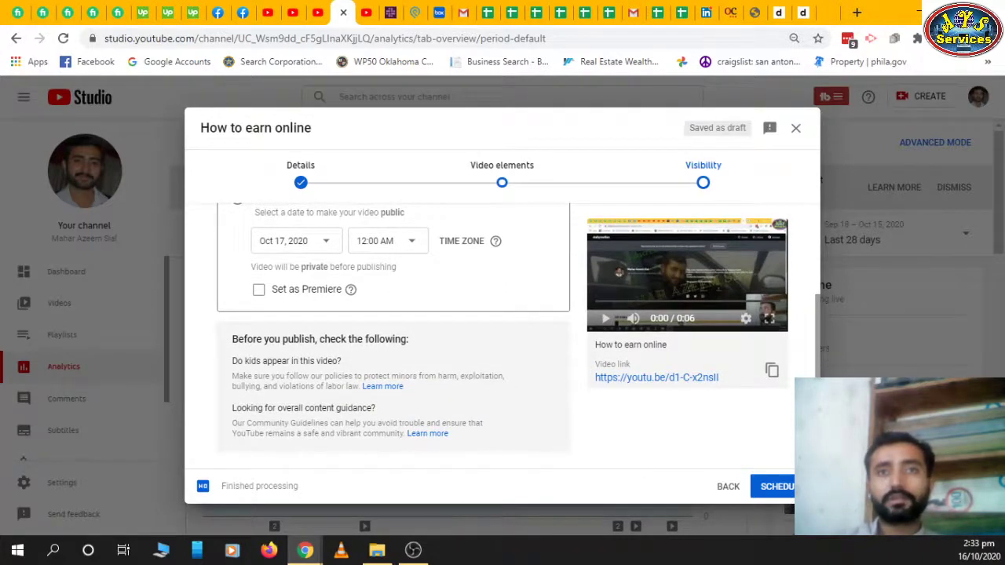
scroll(442, 415, up, 2)
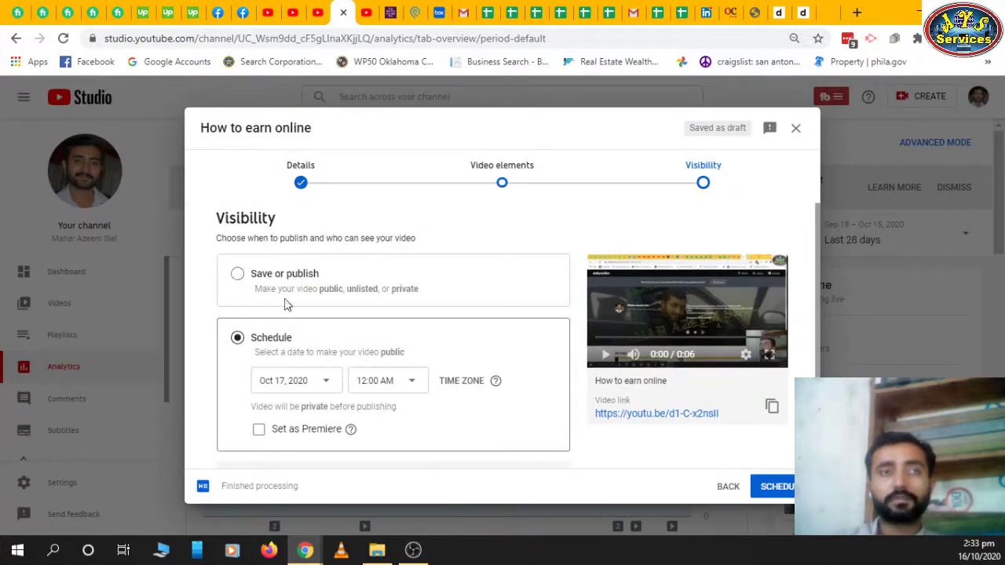
click(240, 274)
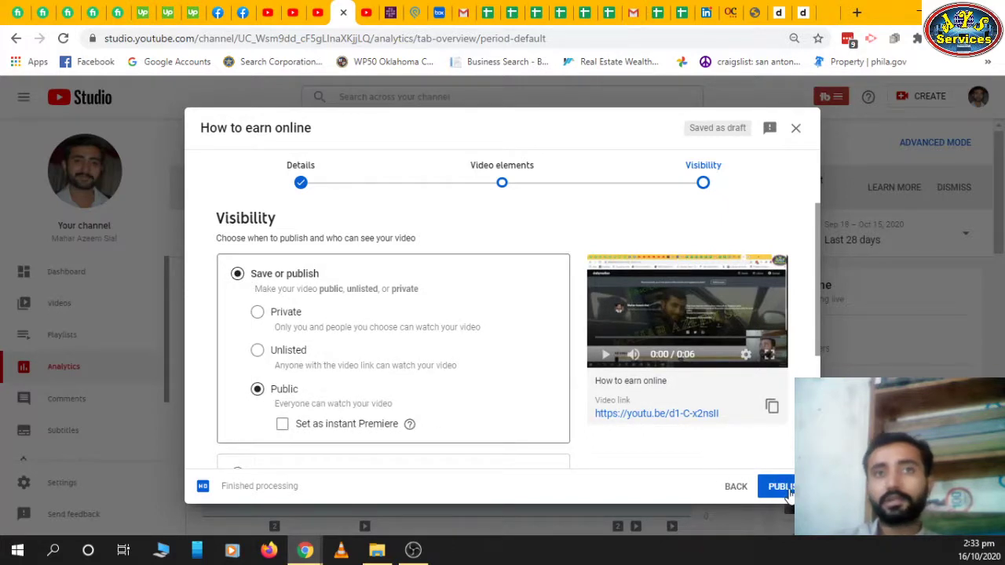
Step: Close the upload without publishing and open the video management list from the YouTube channel page
click(732, 487)
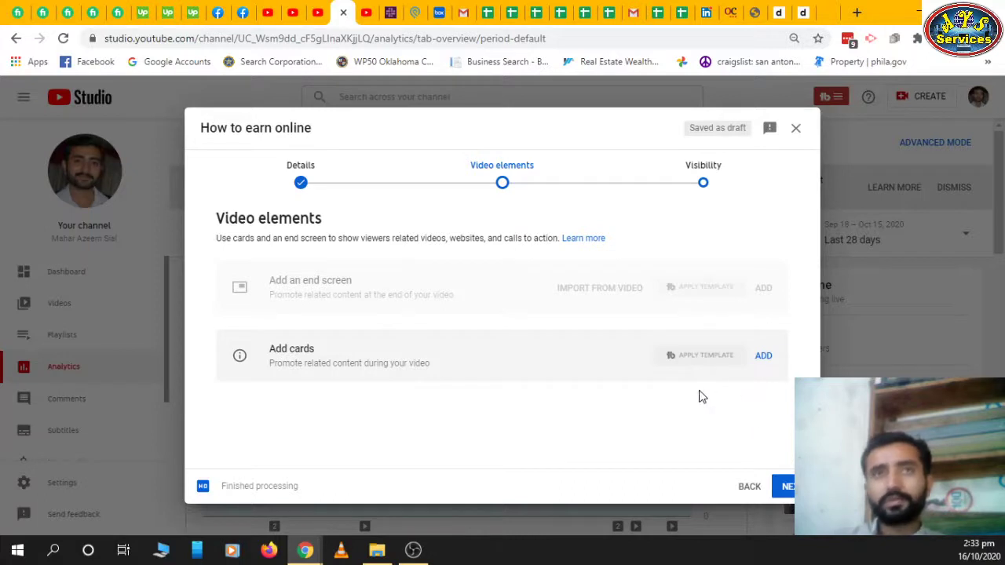
click(795, 128)
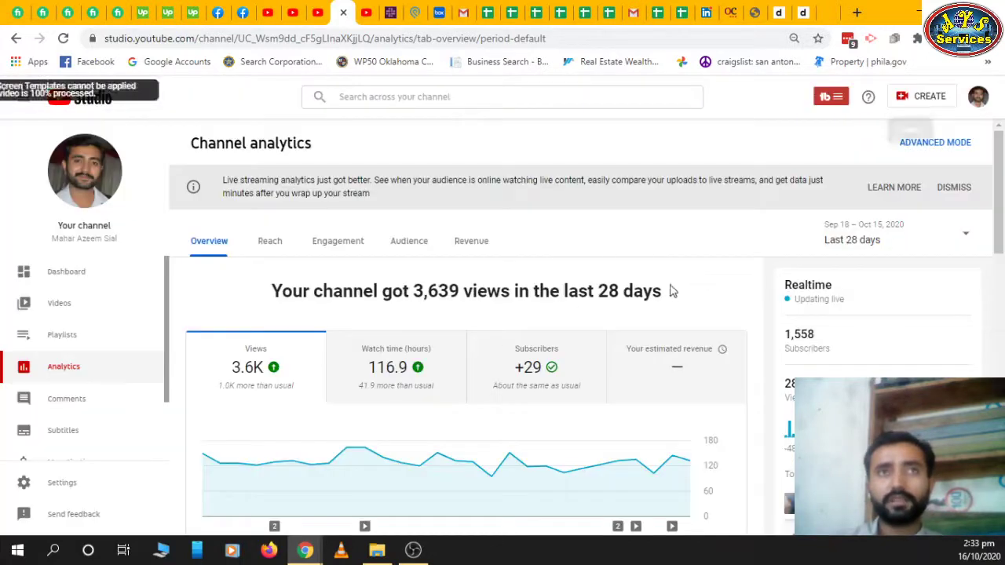
click(315, 12)
click(365, 17)
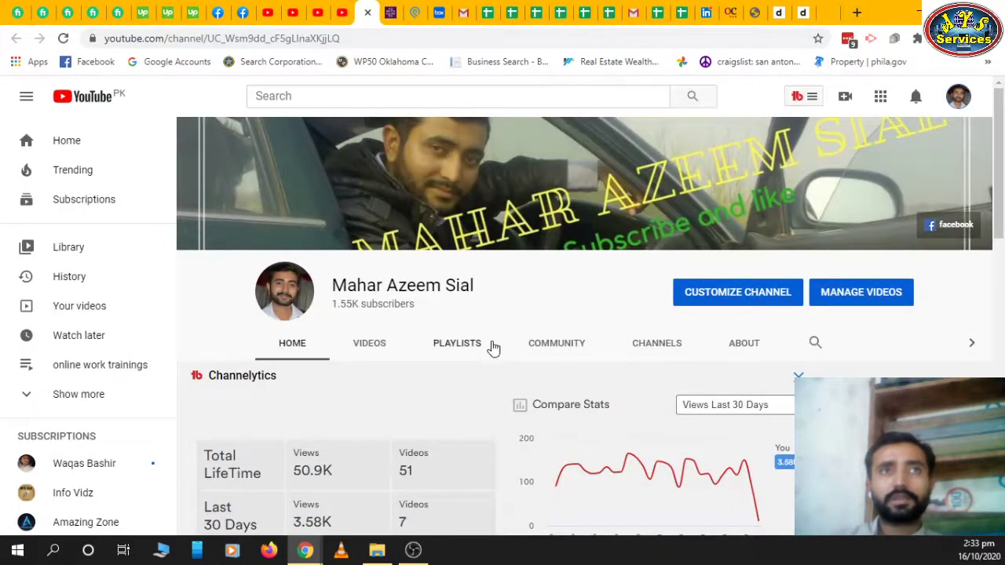
click(856, 301)
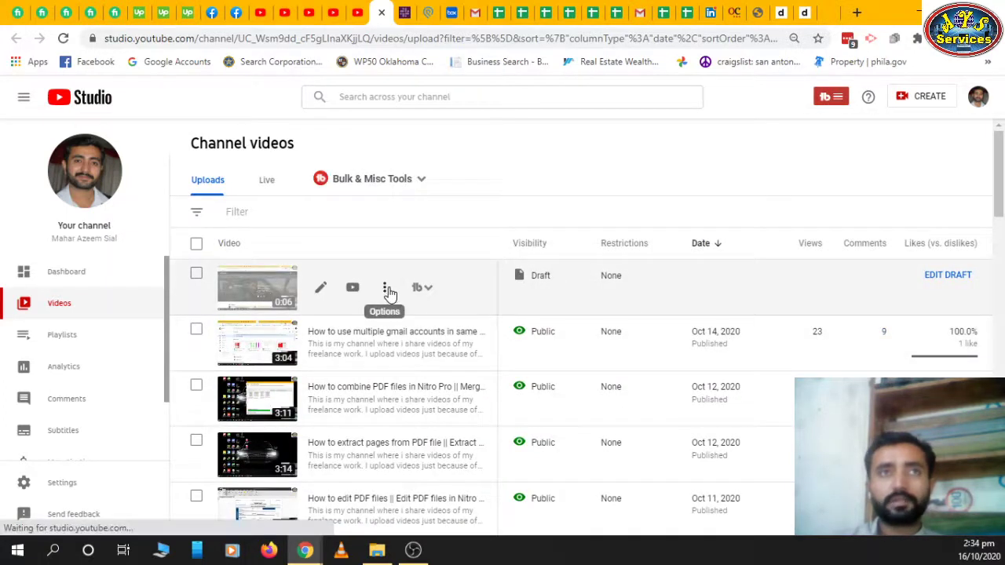
Step: Permanently delete the "How to earn online" draft video, acknowledging that the deletion cannot be undone
click(385, 289)
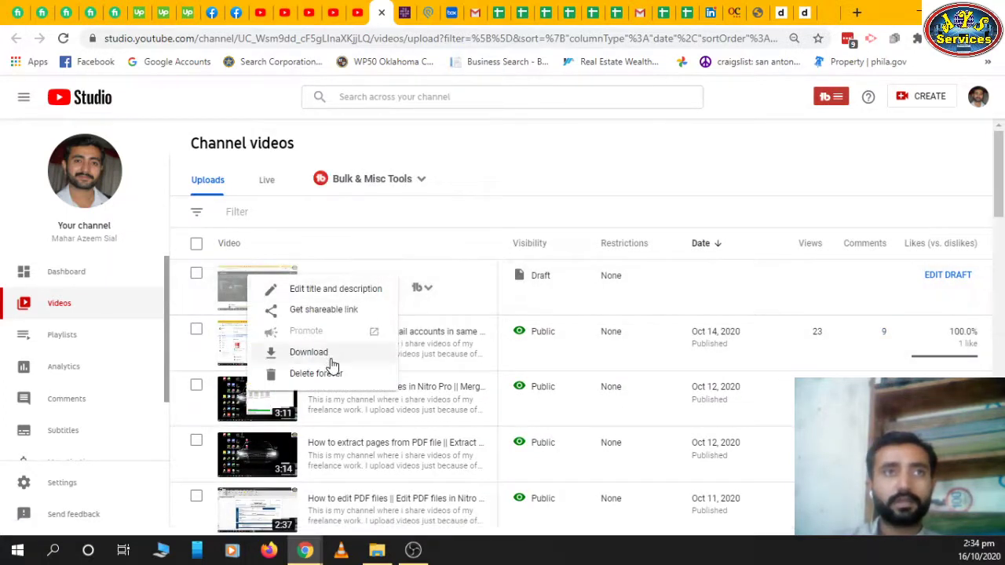
click(338, 375)
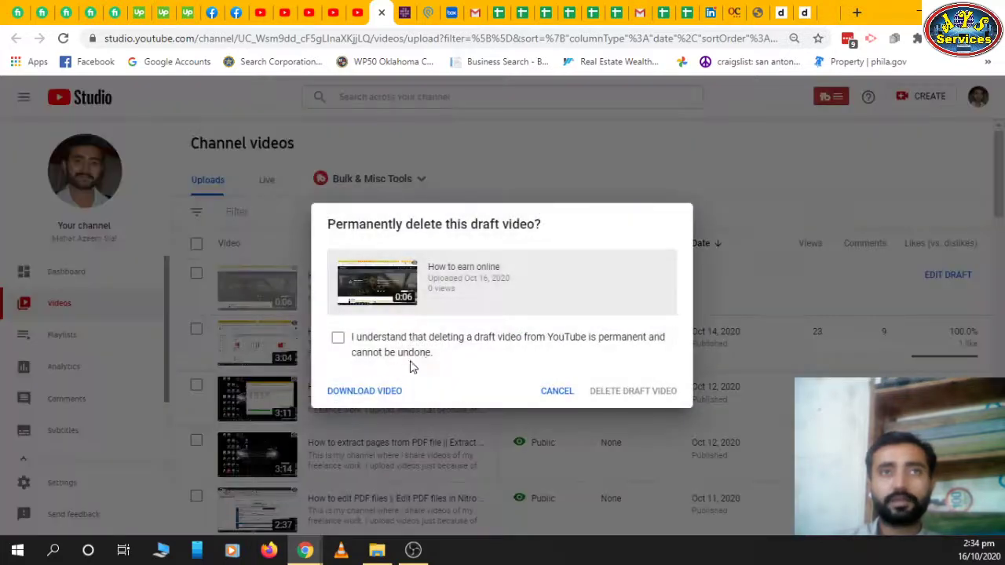
click(337, 337)
click(597, 401)
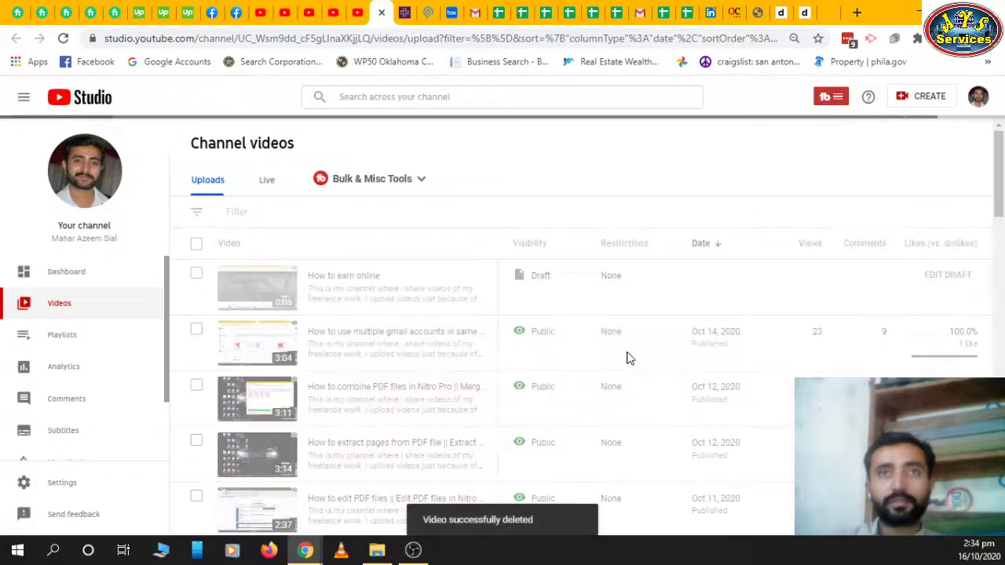
Step: Look through the channel's list of uploaded videos
scroll(679, 342, down, 5)
scroll(679, 347, down, 15)
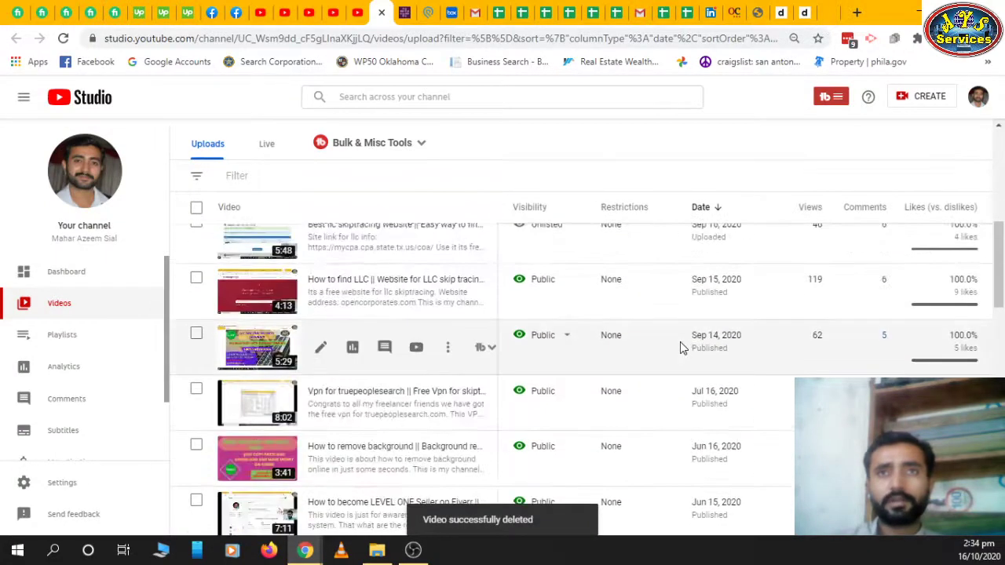
scroll(680, 348, up, 20)
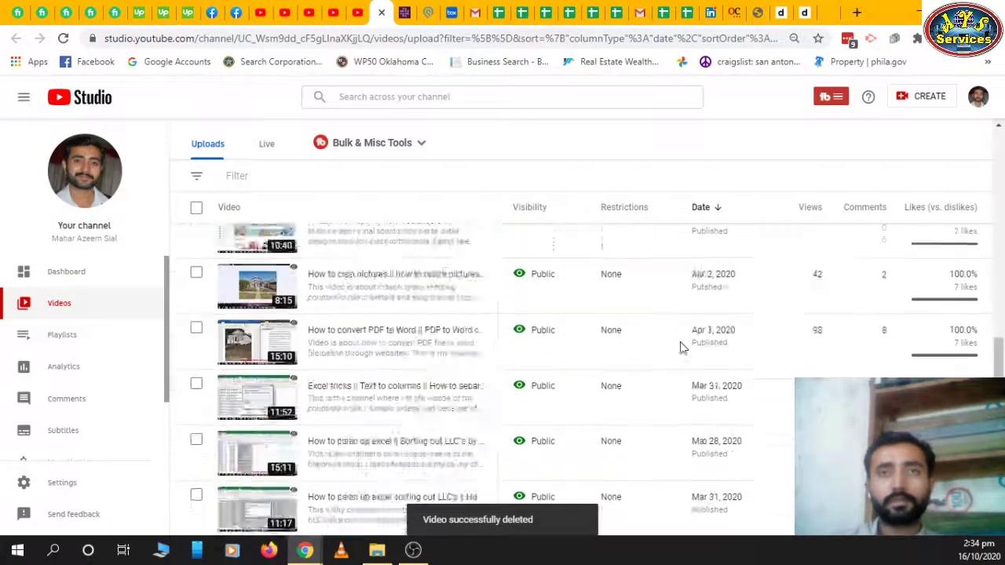